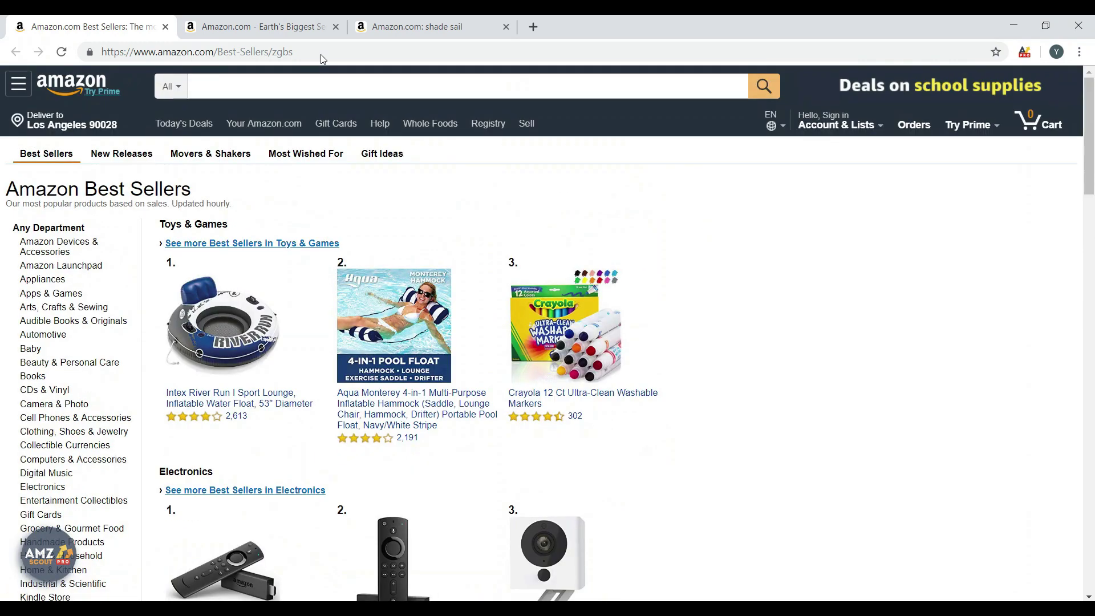
Step: Browse Amazon's site directory page, then return to the shade sail search results tab
left_click(245, 24)
scroll(880, 245, "down", 5)
scroll(922, 335, "down", 6)
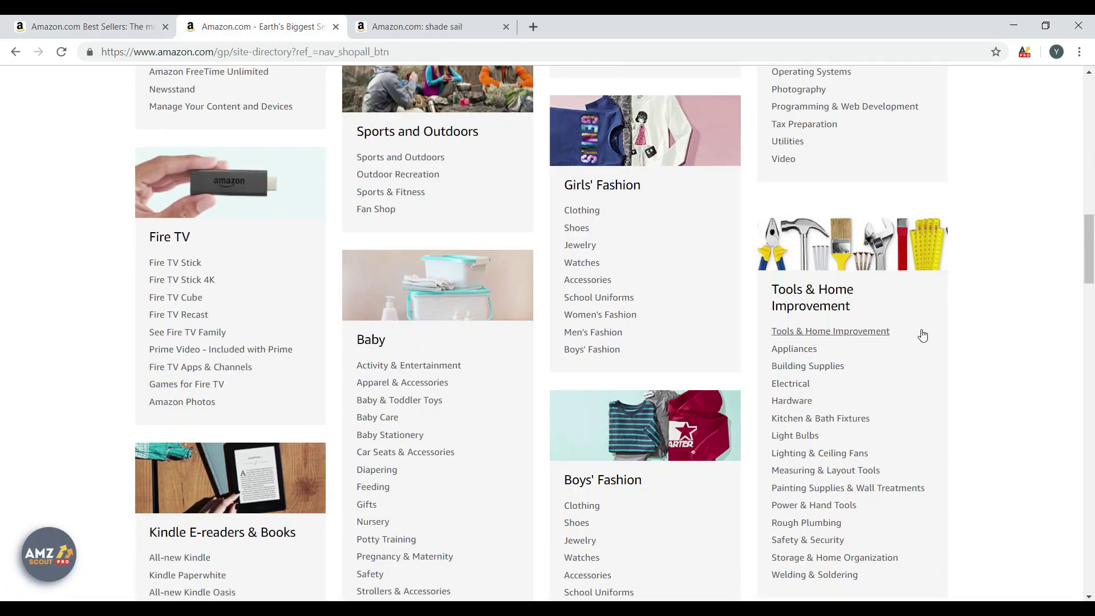
scroll(946, 335, "down", 6)
scroll(946, 336, "up", 10)
scroll(922, 296, "up", 7)
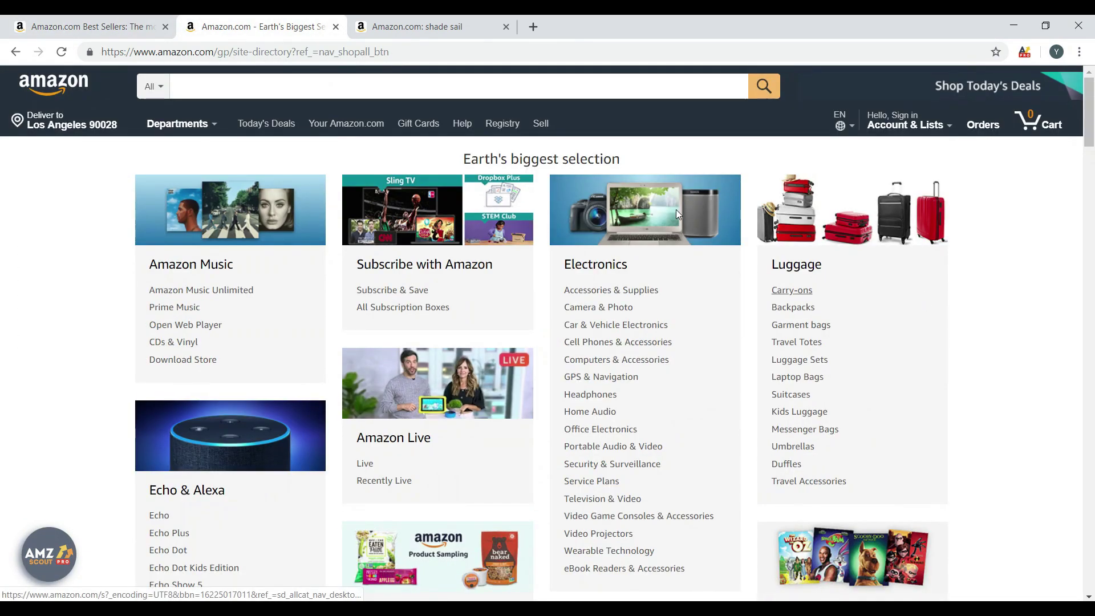
left_click(410, 23)
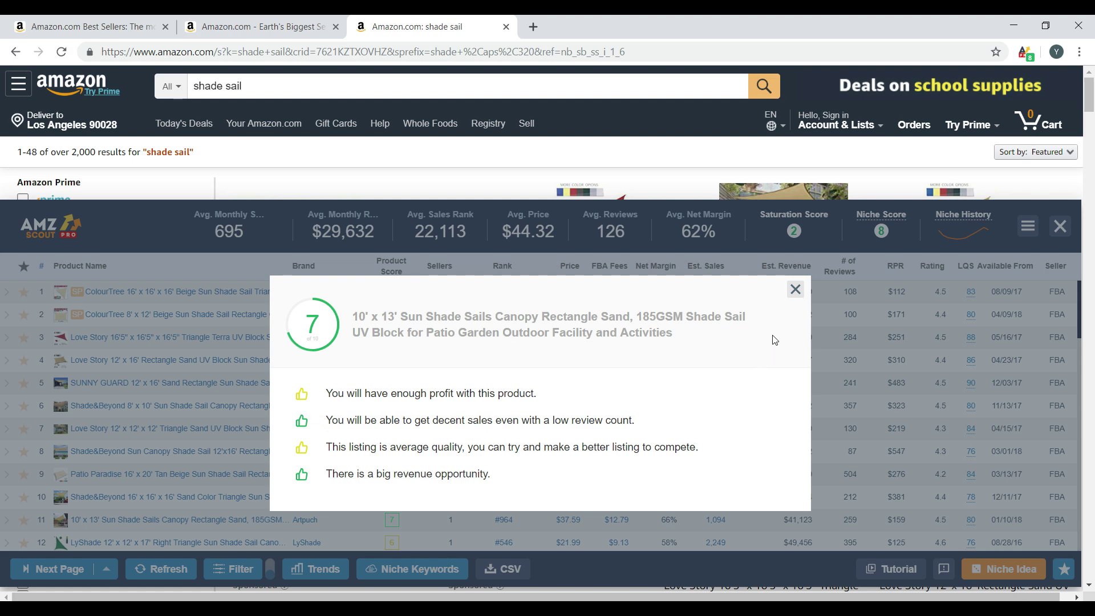
Step: Dismiss the product score, review the overall niche score breakdown, and select the first ColourTree product
left_click(794, 291)
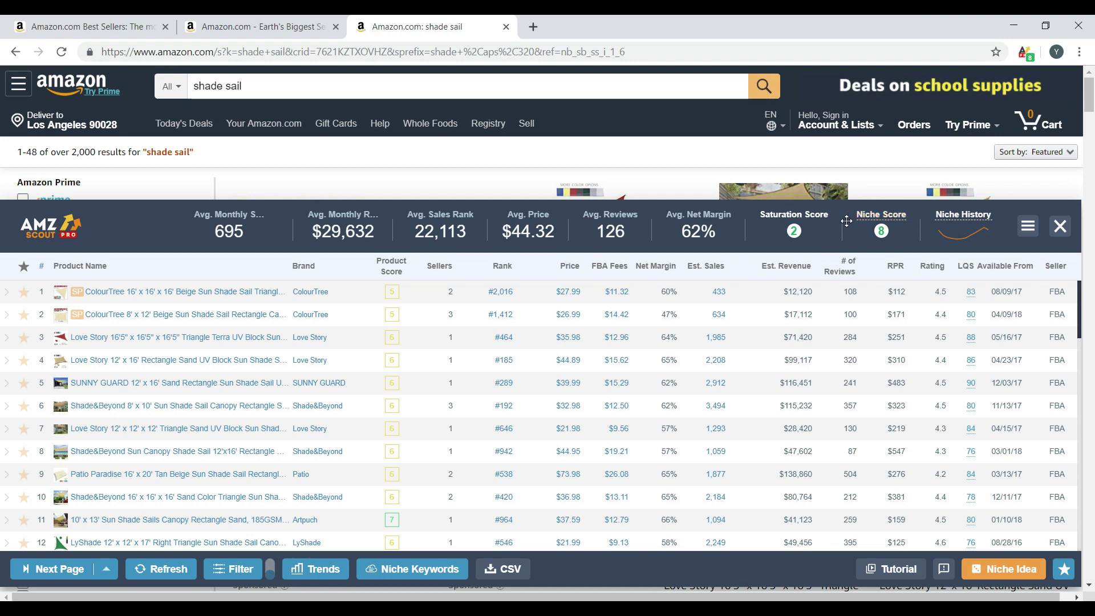
left_click(889, 217)
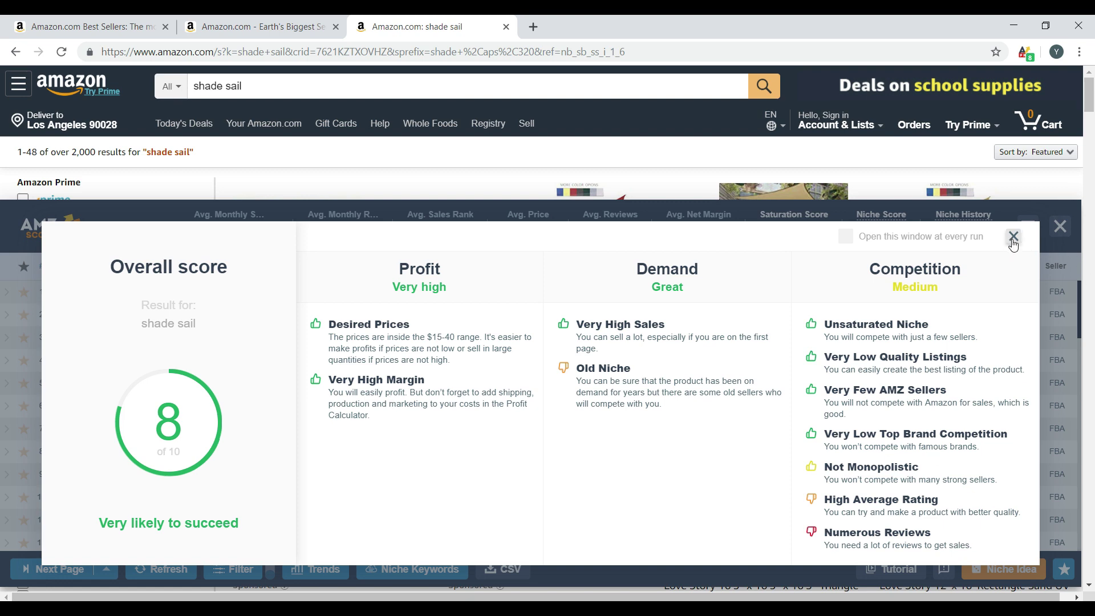
key("Escape")
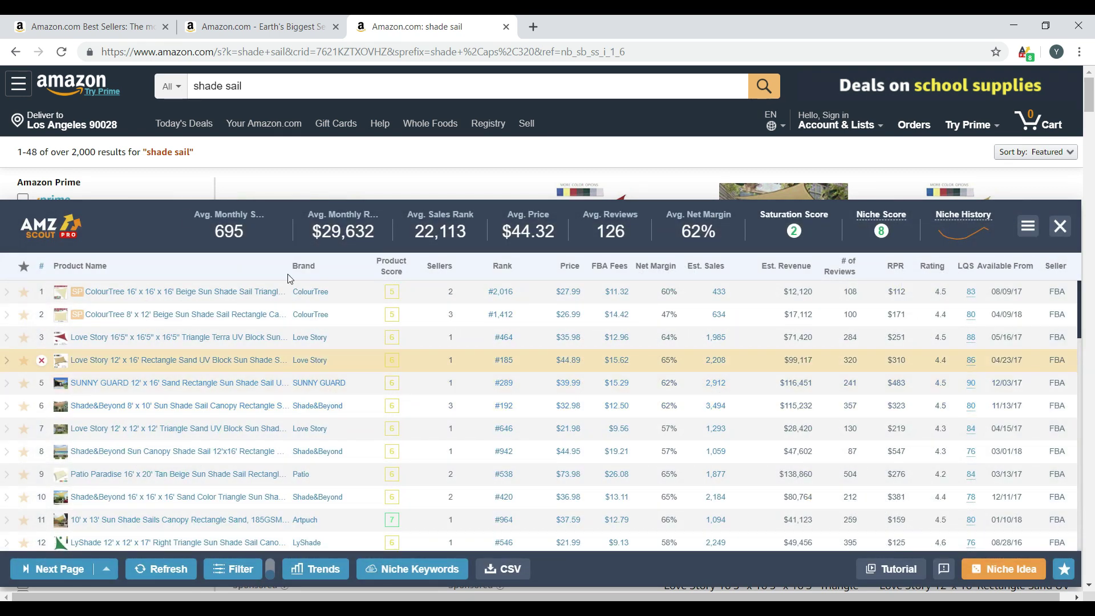
left_click(579, 292)
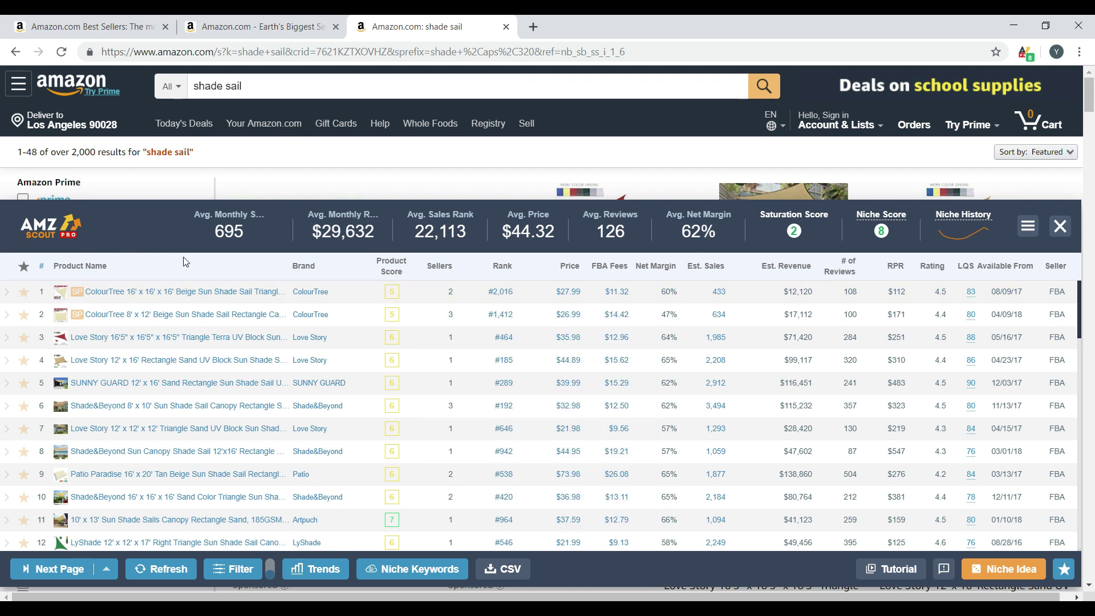
Step: Show only the price line in the ColourTree 16' sail's product history chart, then close it
left_click(351, 298)
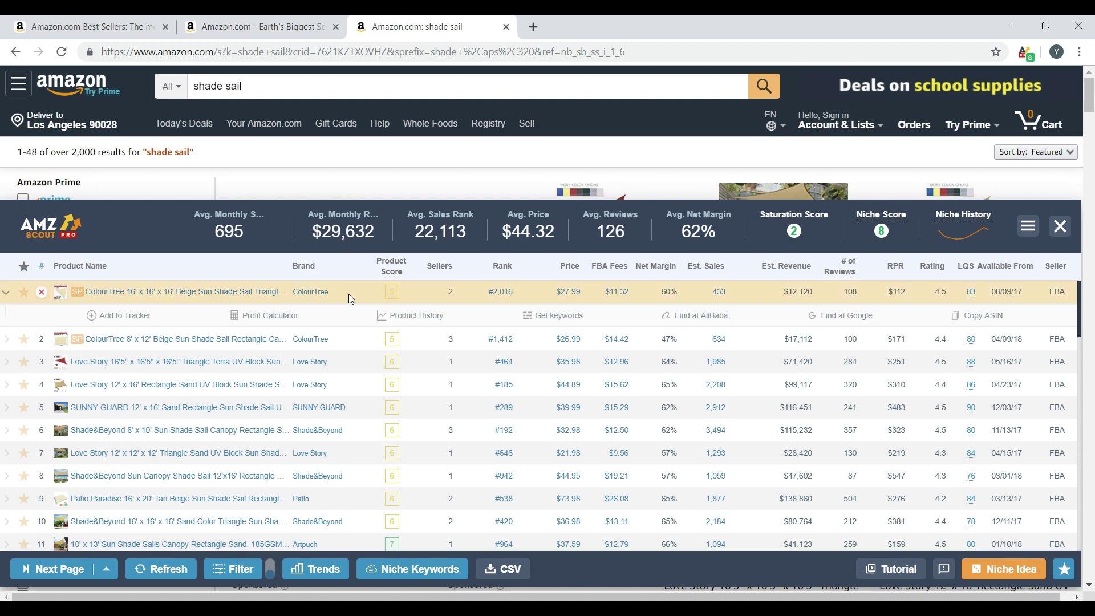
left_click(405, 321)
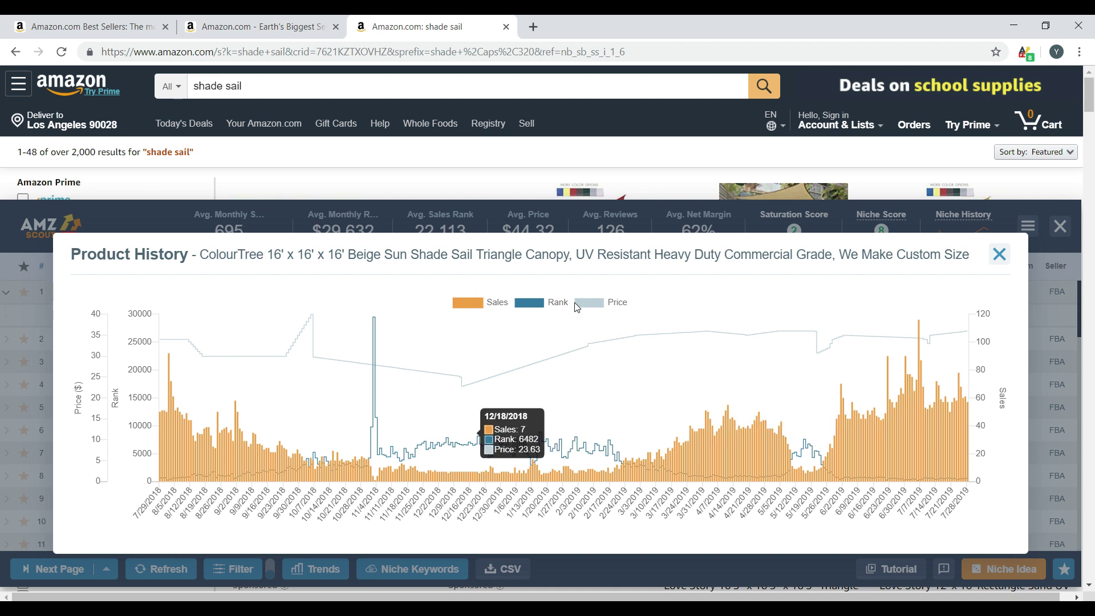
left_click(607, 305)
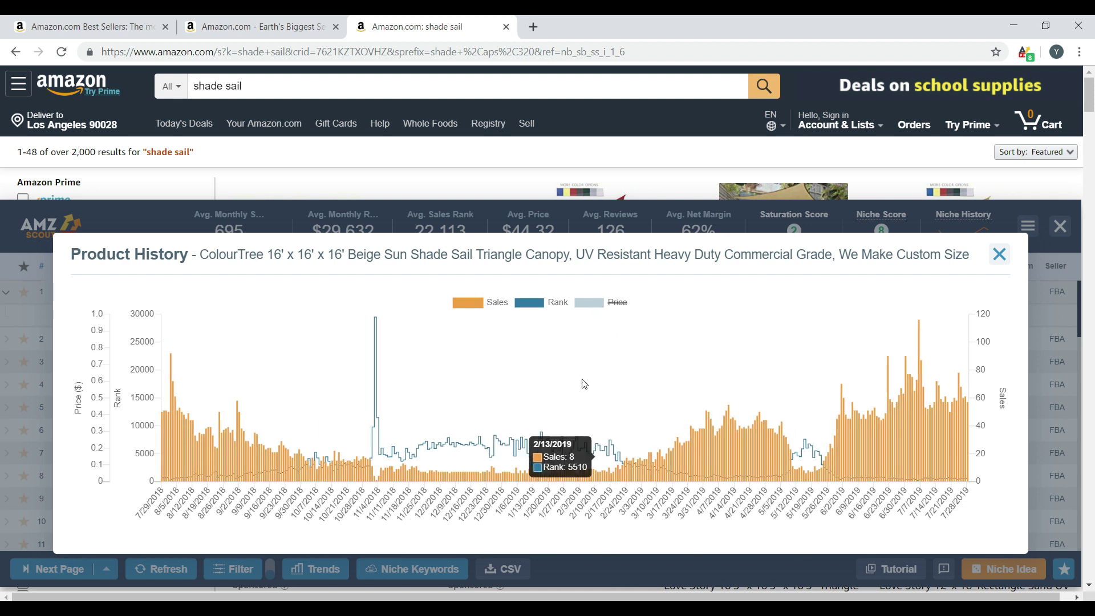
left_click(466, 301)
left_click(596, 307)
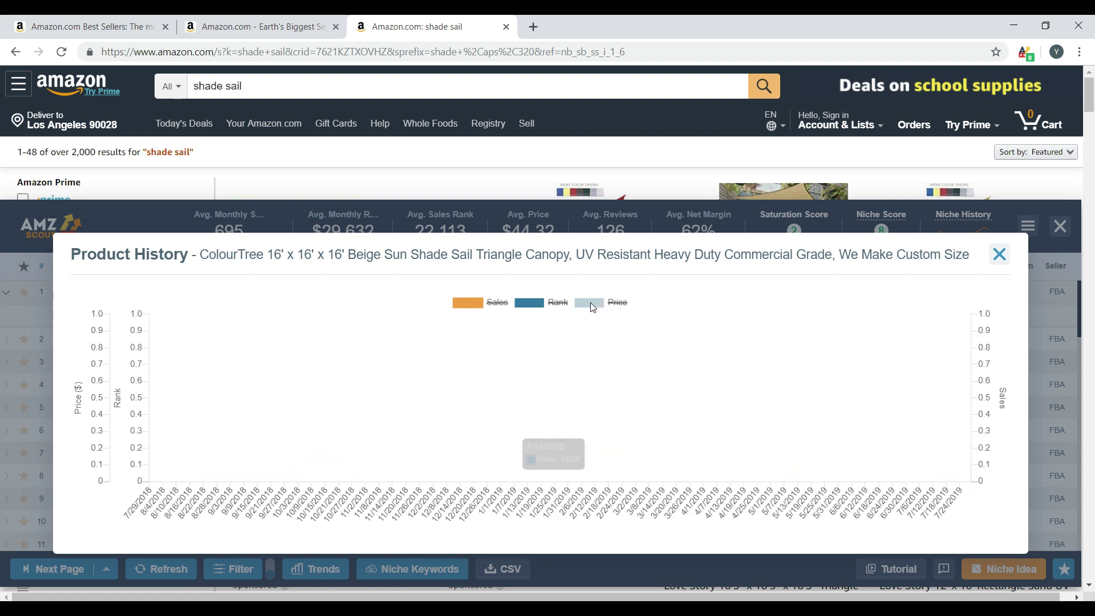
left_click(616, 302)
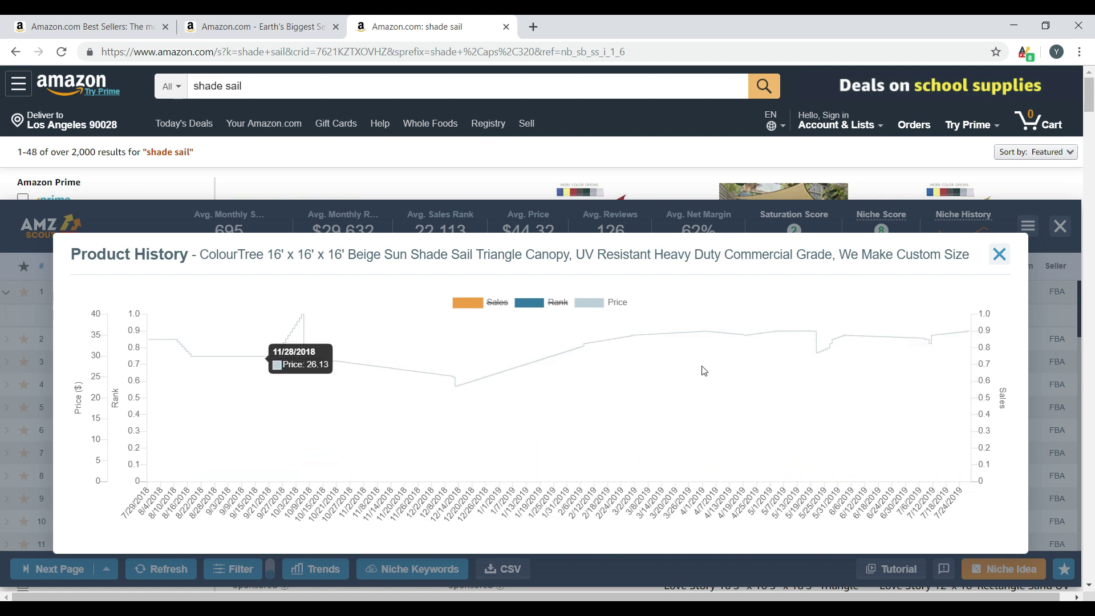
left_click(1001, 255)
Step: View the shade sail niche history with sales and rank hidden, leaving price, then close it
left_click(964, 215)
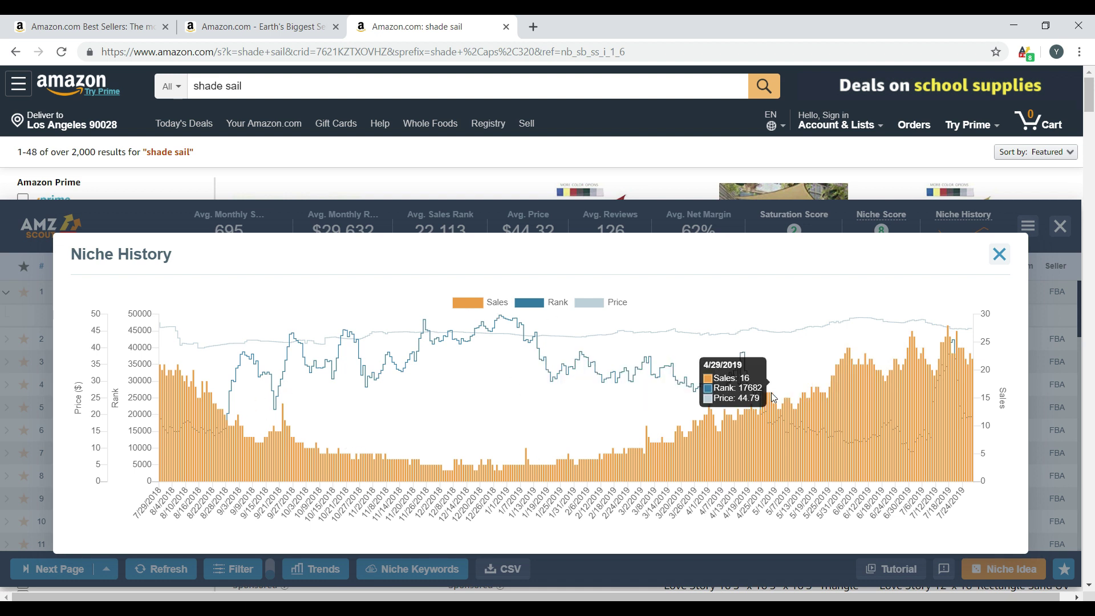
left_click(467, 303)
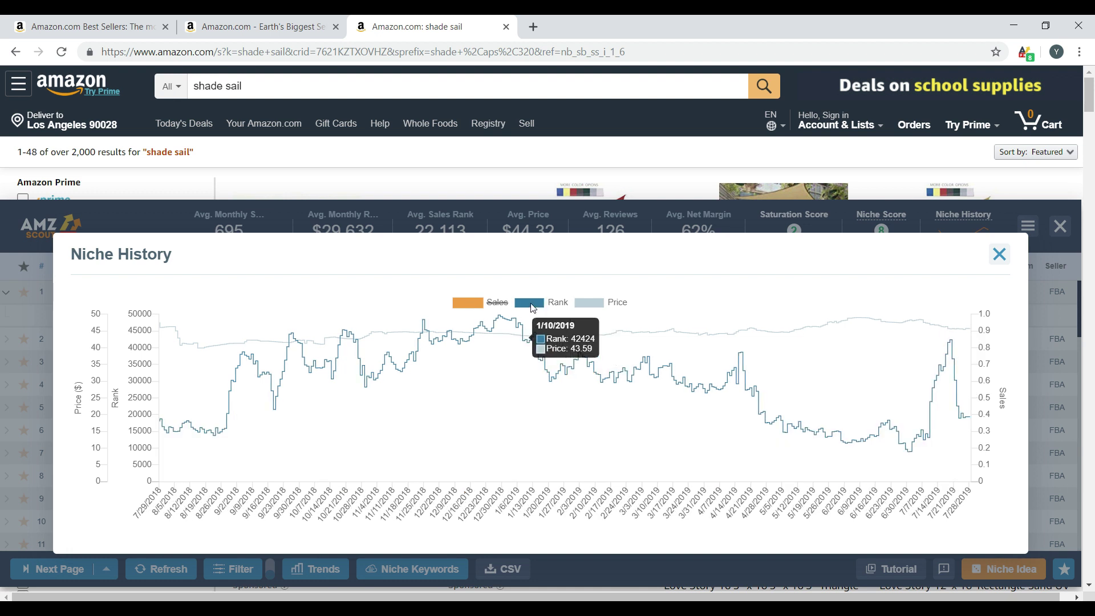
left_click(542, 302)
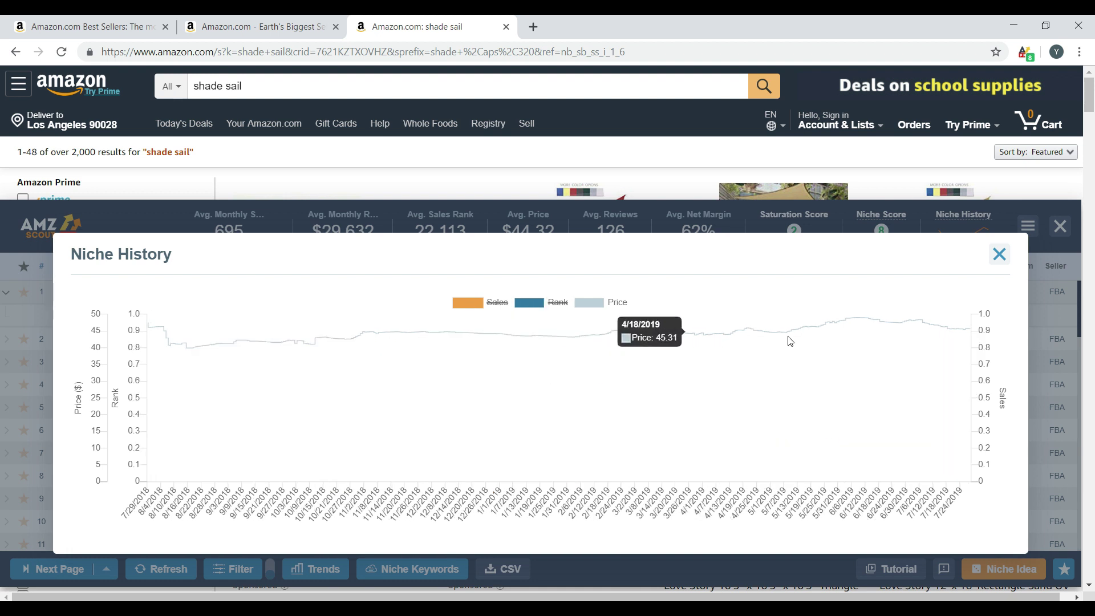
left_click(998, 256)
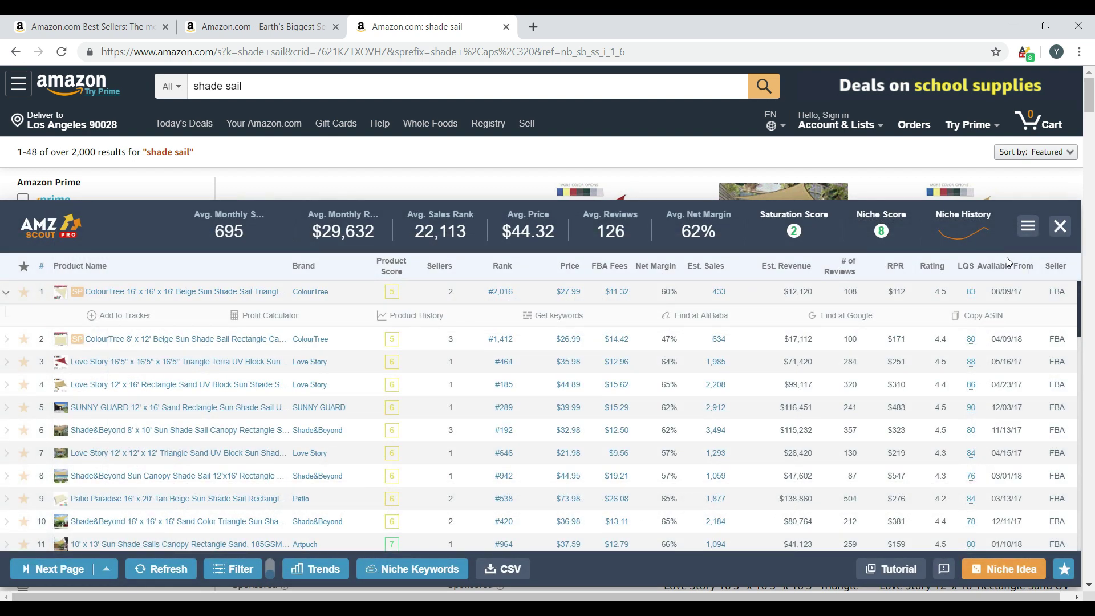
Step: Fetch keywords for the Shade&Beyond two-pack sail, then search Alibaba for it by image
scroll(427, 430, "down", 4)
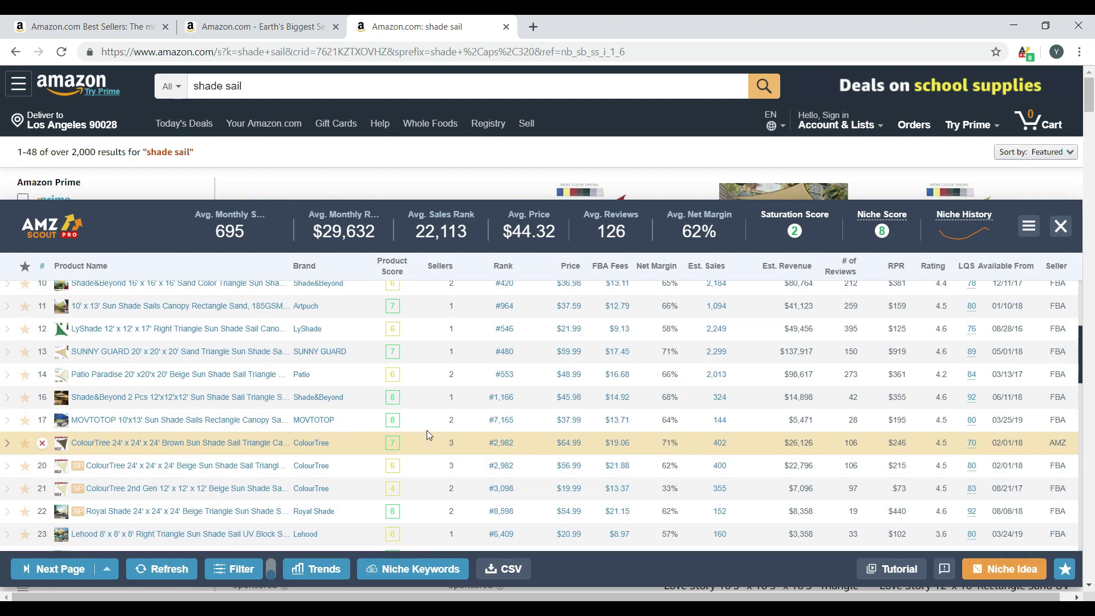
left_click(420, 398)
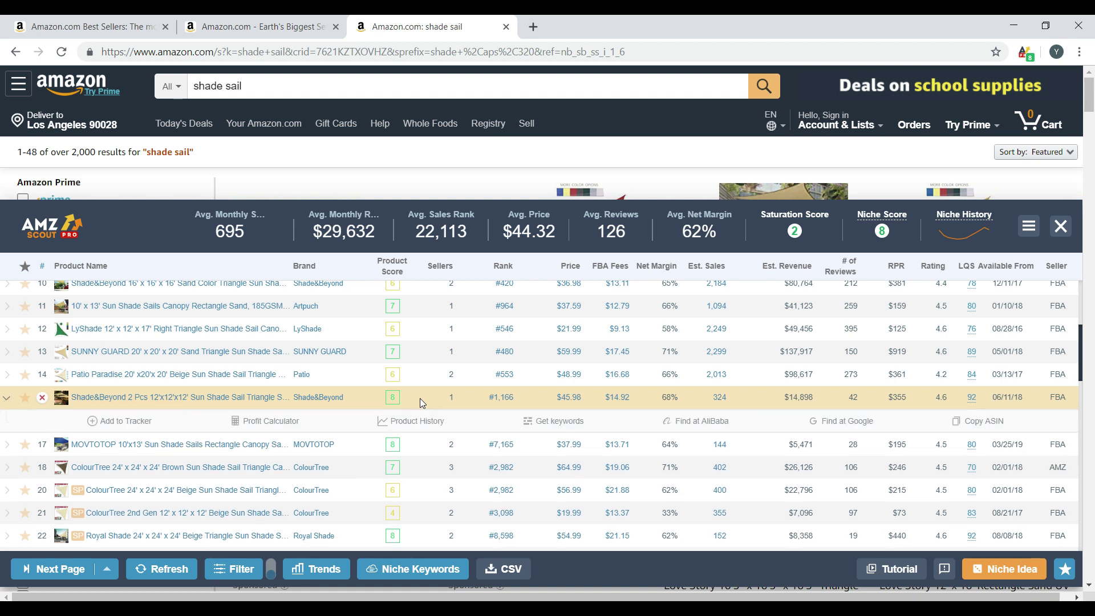
left_click(559, 423)
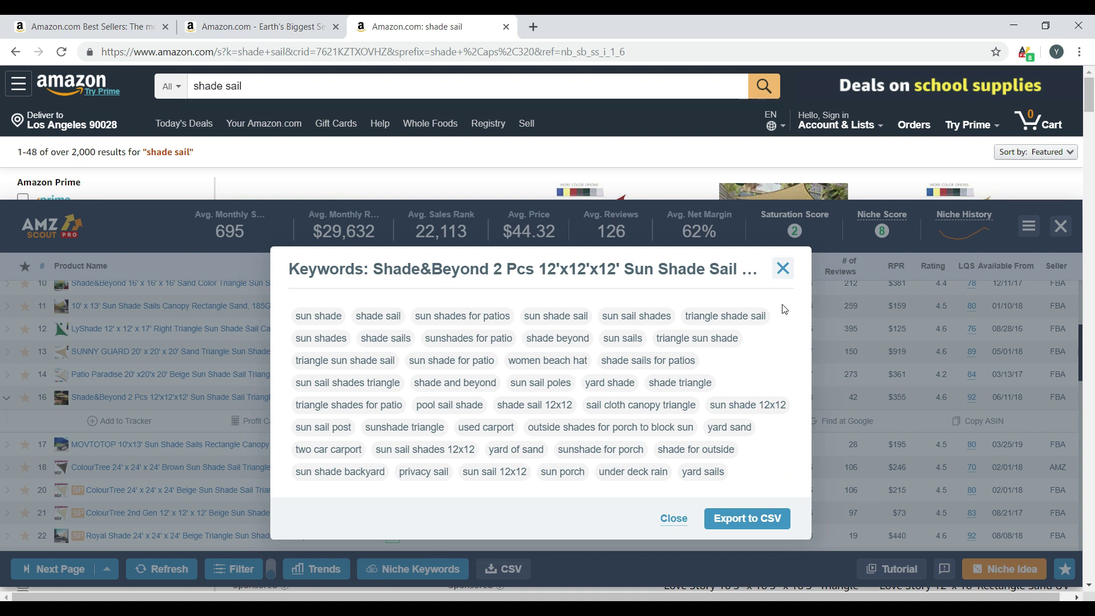
left_click(784, 269)
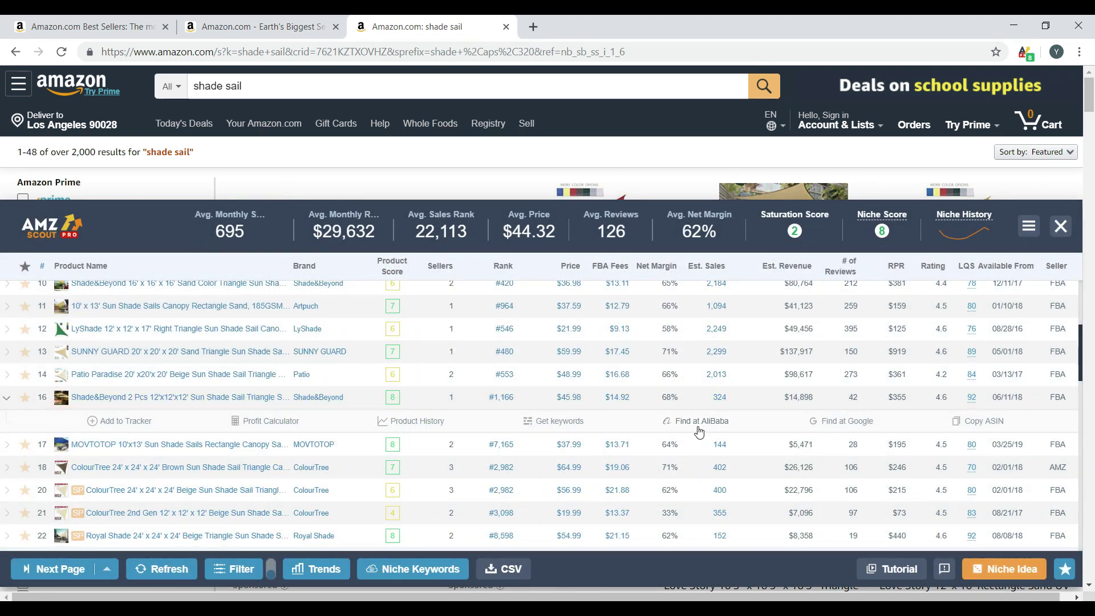
left_click(699, 428)
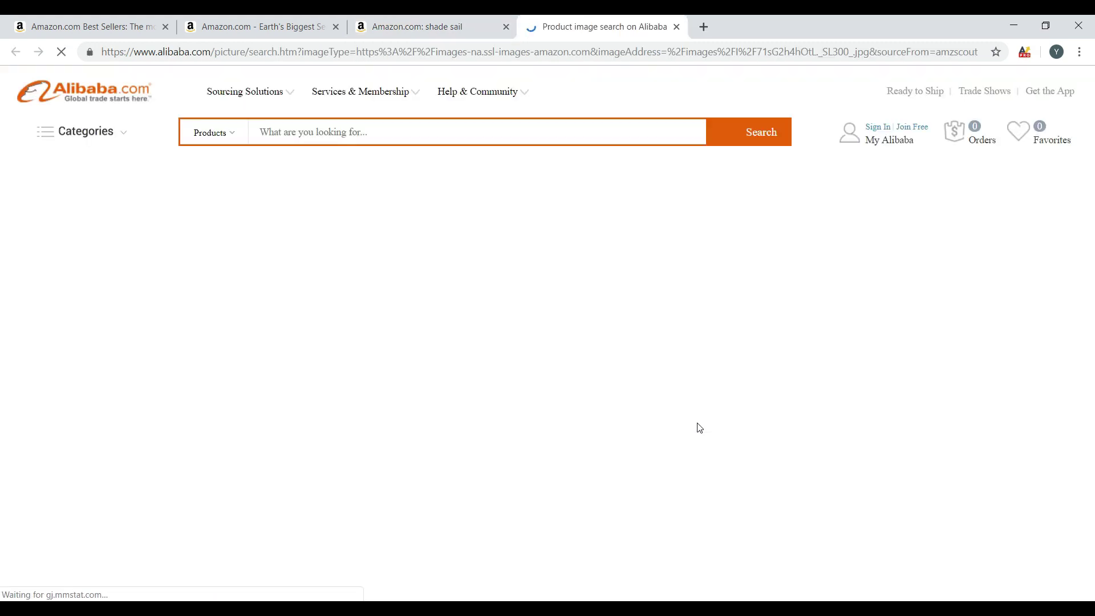
Step: Back on the Amazon shade sail results, bring up the Shade&Beyond two-pack's Profit Calculator
scroll(675, 382, "down", 3)
scroll(675, 382, "down", 2)
scroll(675, 382, "down", 5)
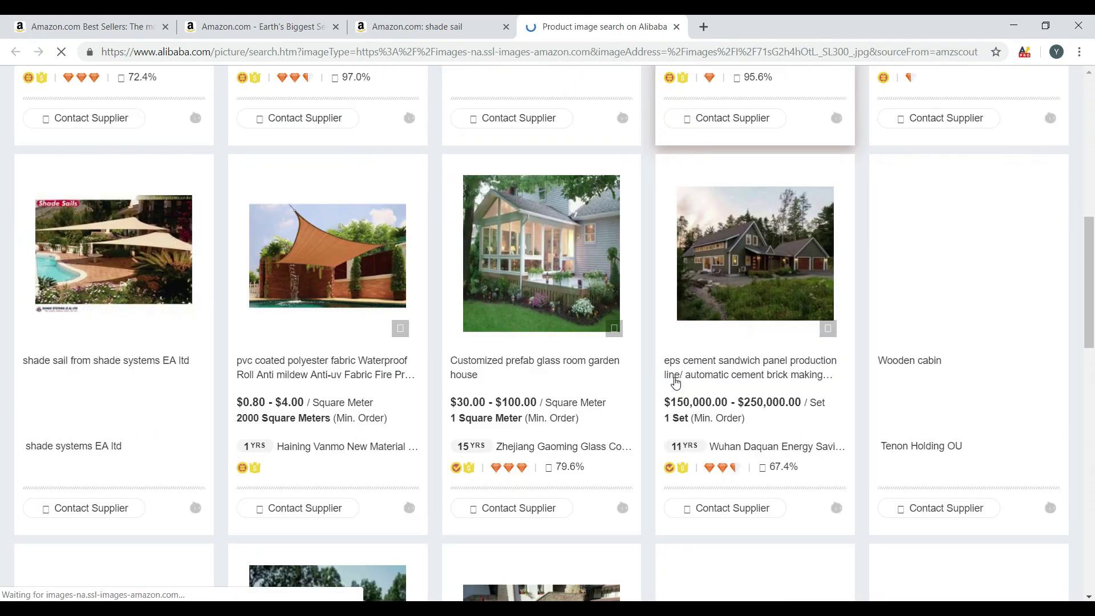
scroll(675, 381, "down", 3)
scroll(675, 381, "up", 3)
scroll(674, 377, "up", 10)
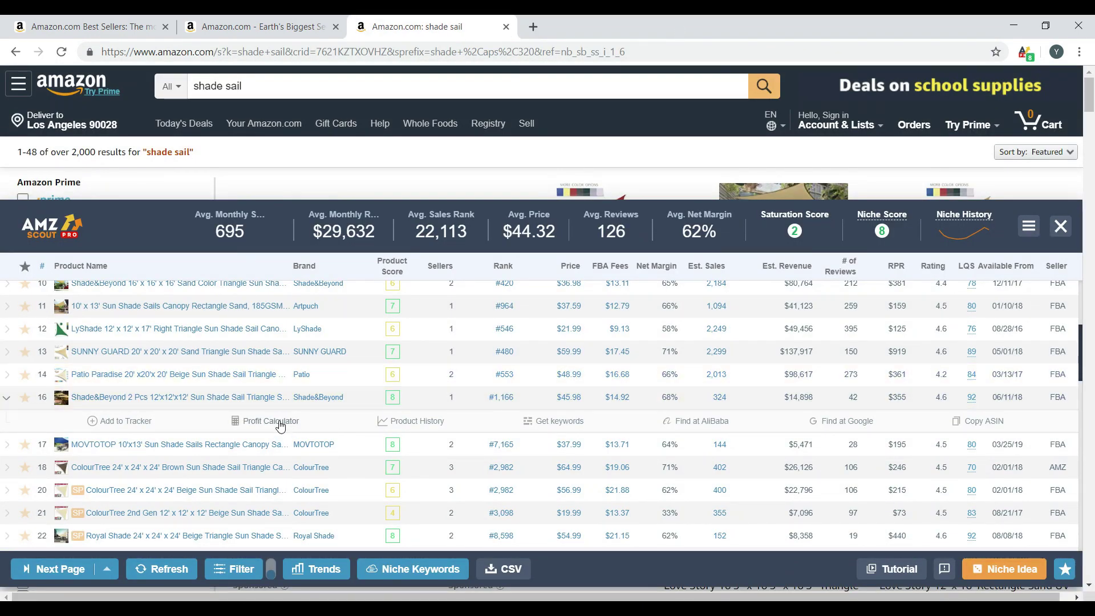
left_click(271, 422)
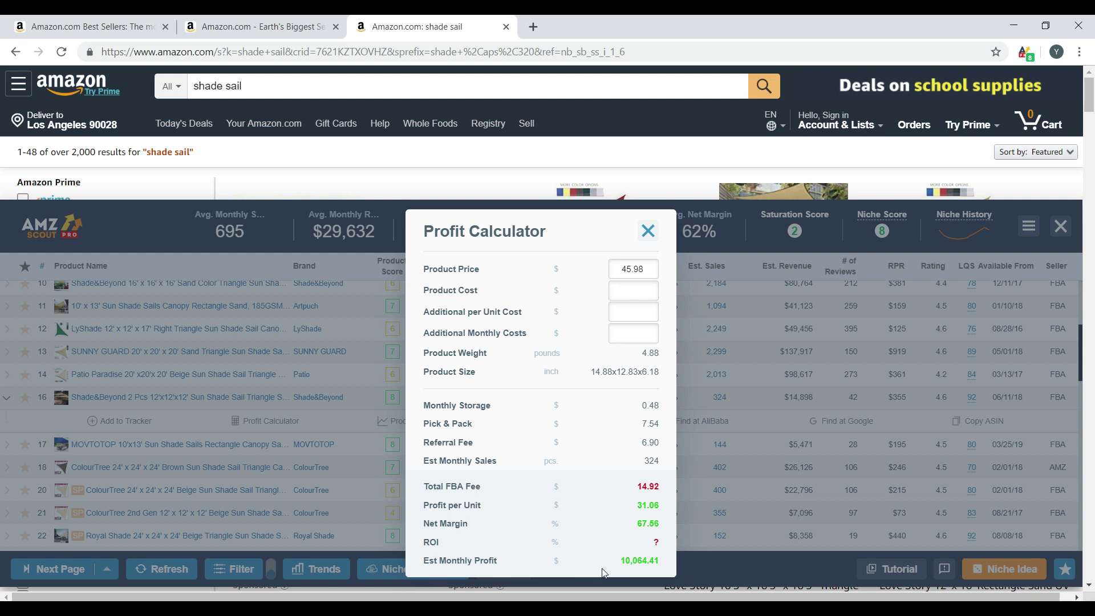
Step: Close the Profit Calculator showing $31.06 per-unit profit and 67.56% margin
left_click(649, 232)
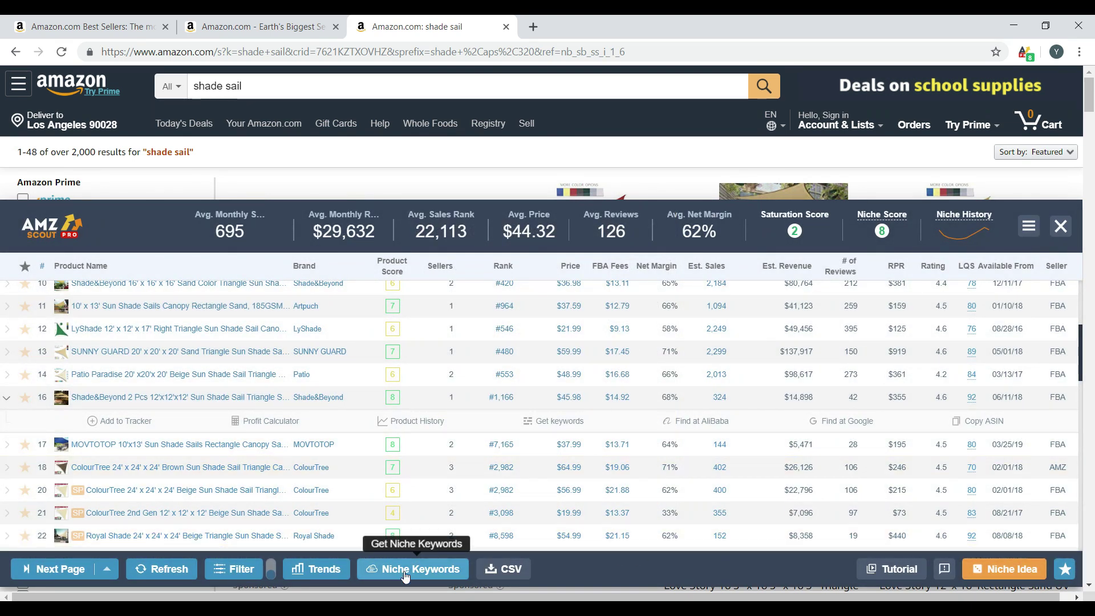
Step: Review the niche keyword cloud and the shade sail search trends chart, closing each
left_click(405, 574)
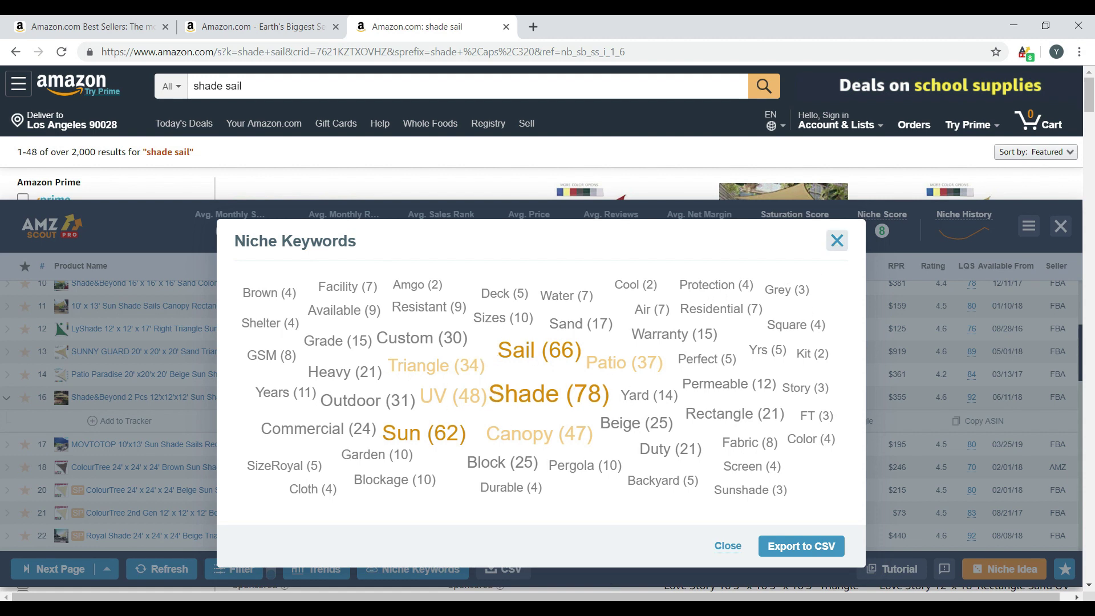
left_click(837, 242)
left_click(318, 575)
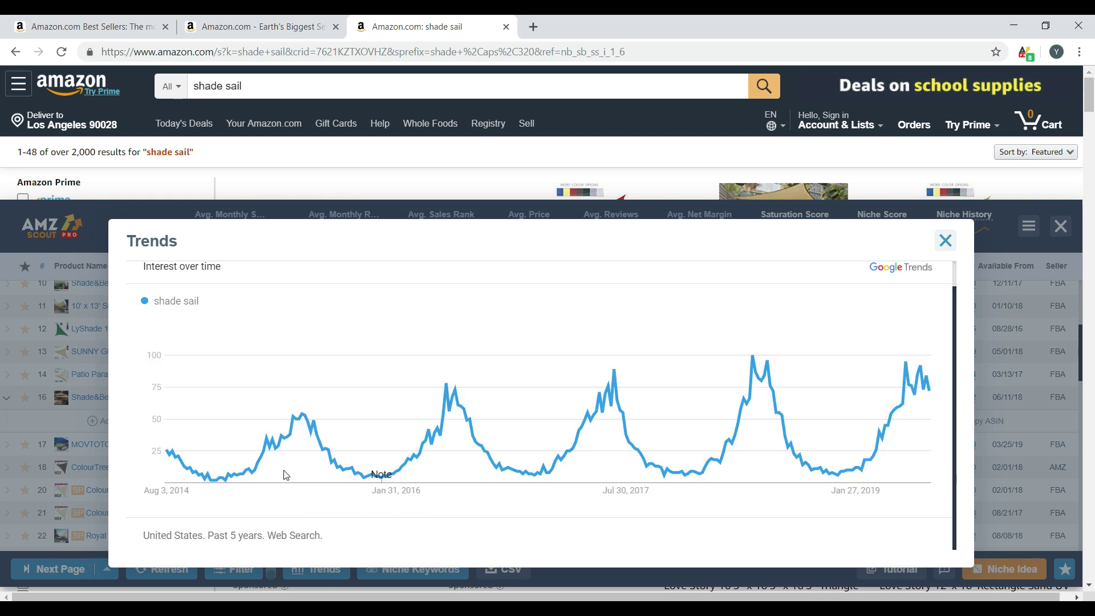
scroll(285, 477, "down", 1)
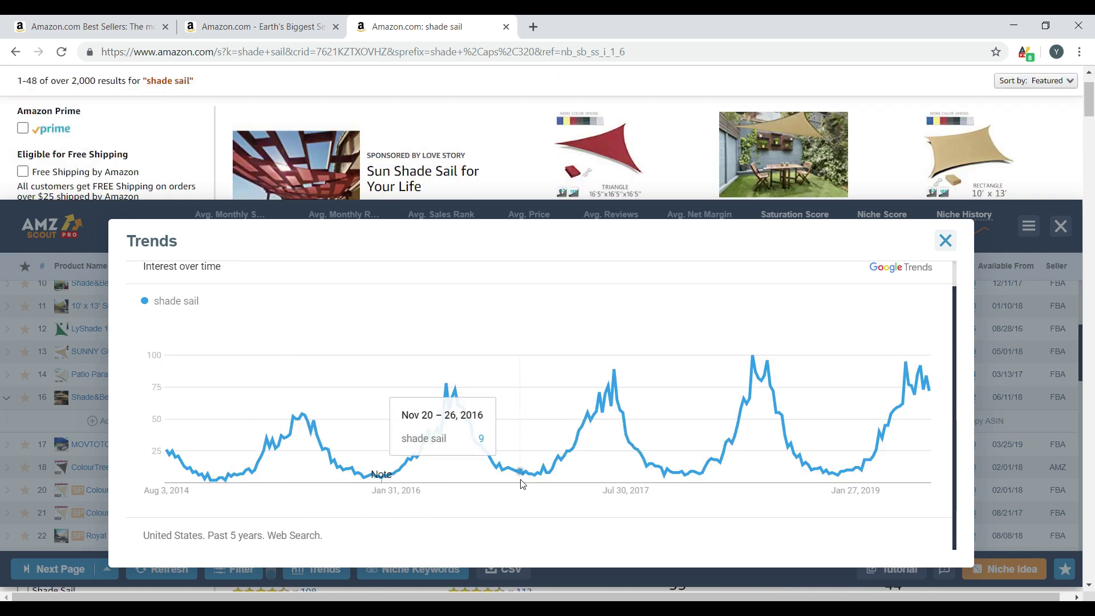
left_click(945, 240)
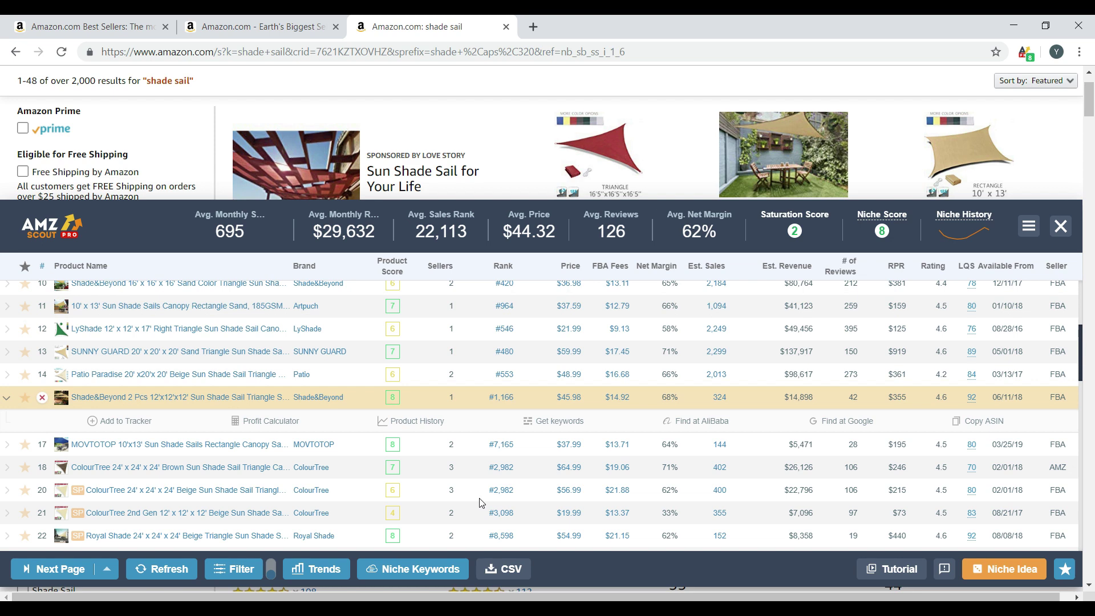
Step: Filter the product table to items priced up to $50
left_click(232, 571)
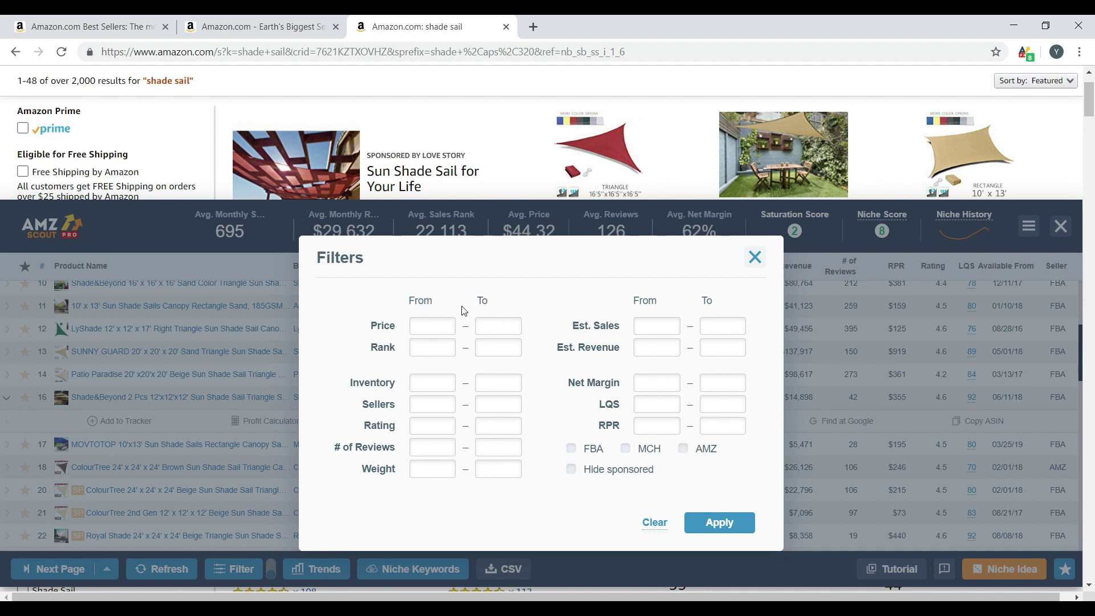
left_click(495, 326)
type("0")
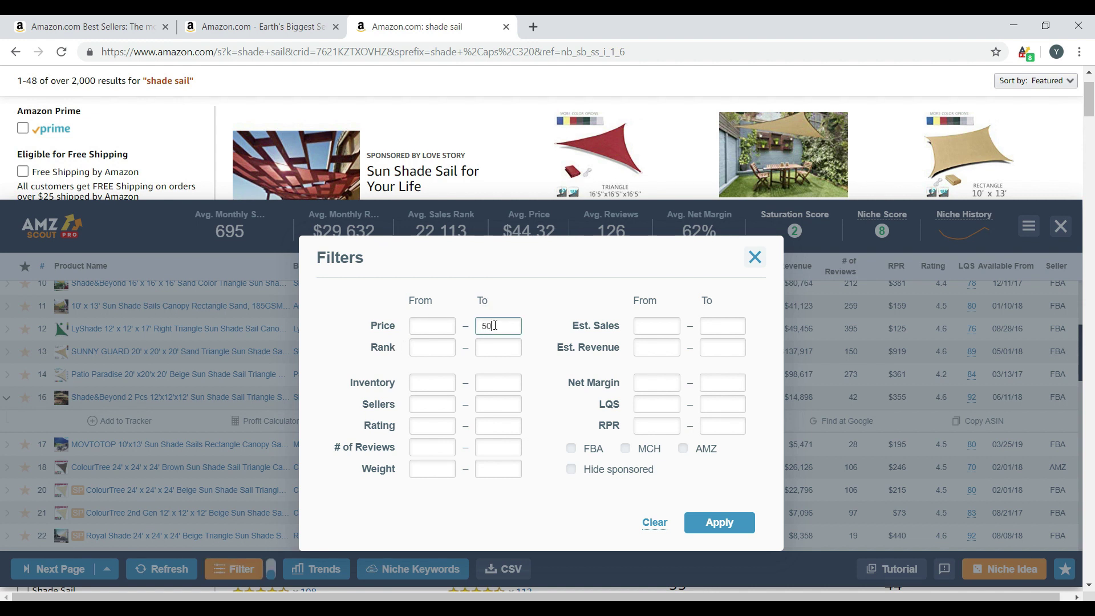
left_click(565, 379)
left_click(716, 527)
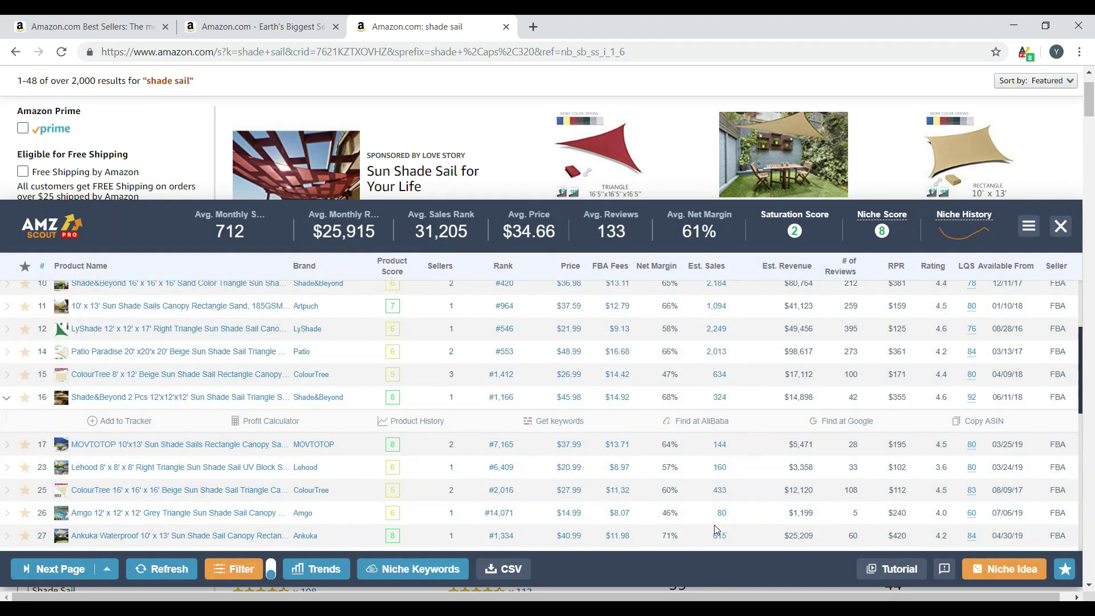
Step: Star the Shade&Beyond two-pack, MOVTOTOP and Ankuka sails (rows 16, 17, 27) as favourites
scroll(772, 465, "up", 3)
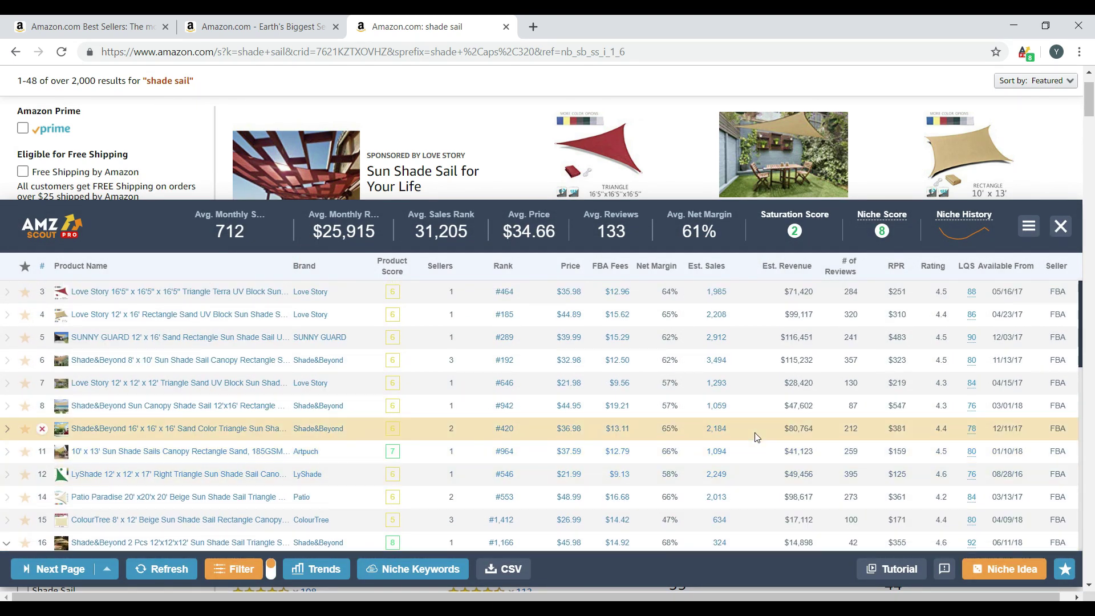
scroll(463, 458, "down", 1)
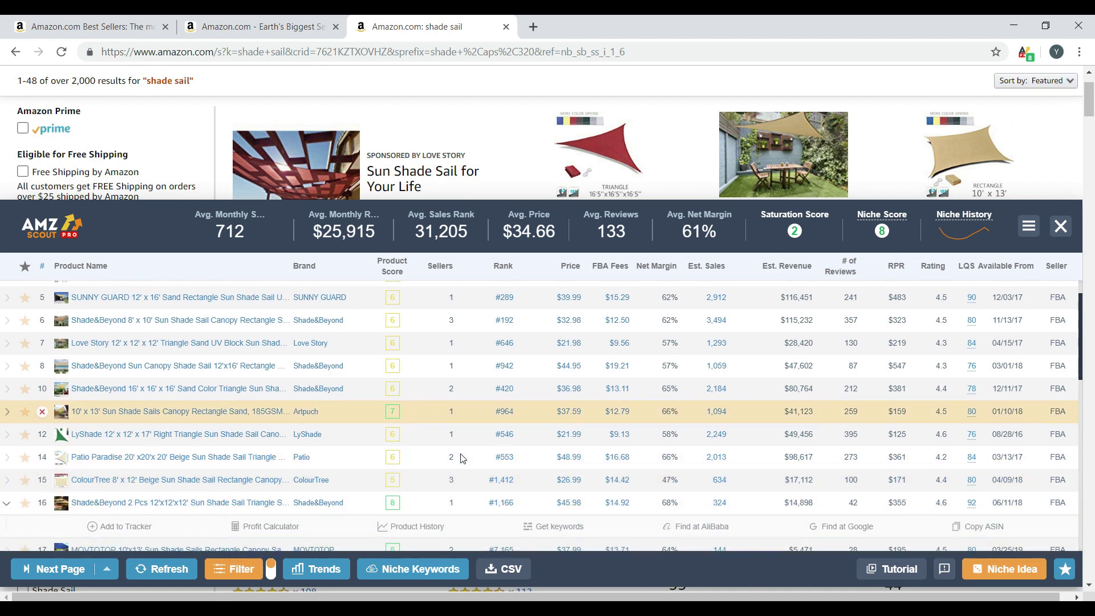
scroll(451, 451, "down", 2)
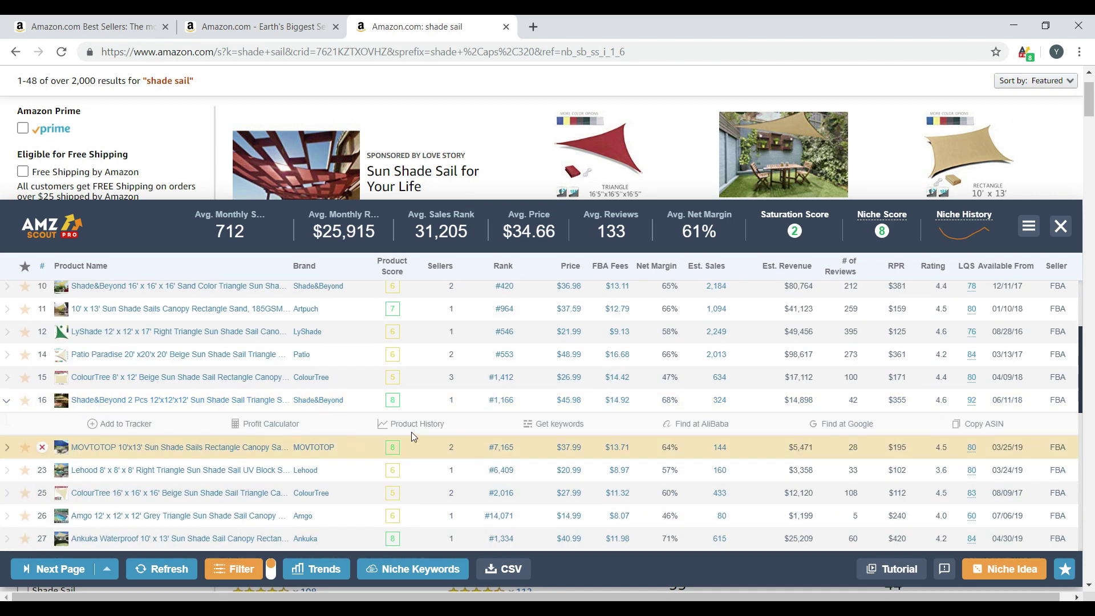
left_click(25, 401)
left_click(25, 448)
left_click(25, 540)
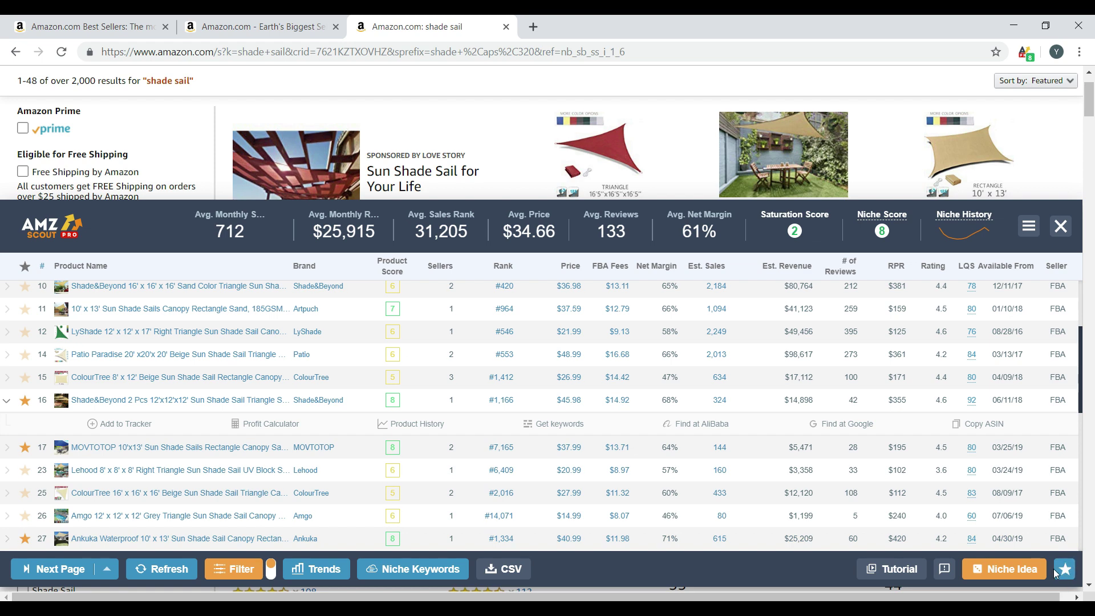
Step: Show only the favourited products, return to the full list, and open a suggested niche idea
left_click(1064, 571)
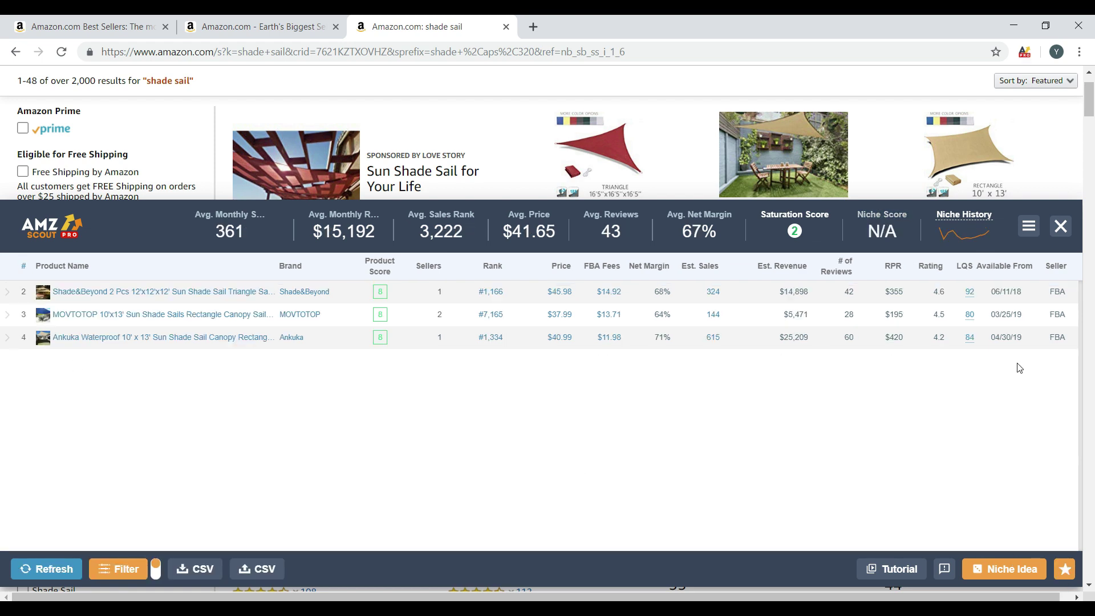
left_click(1064, 570)
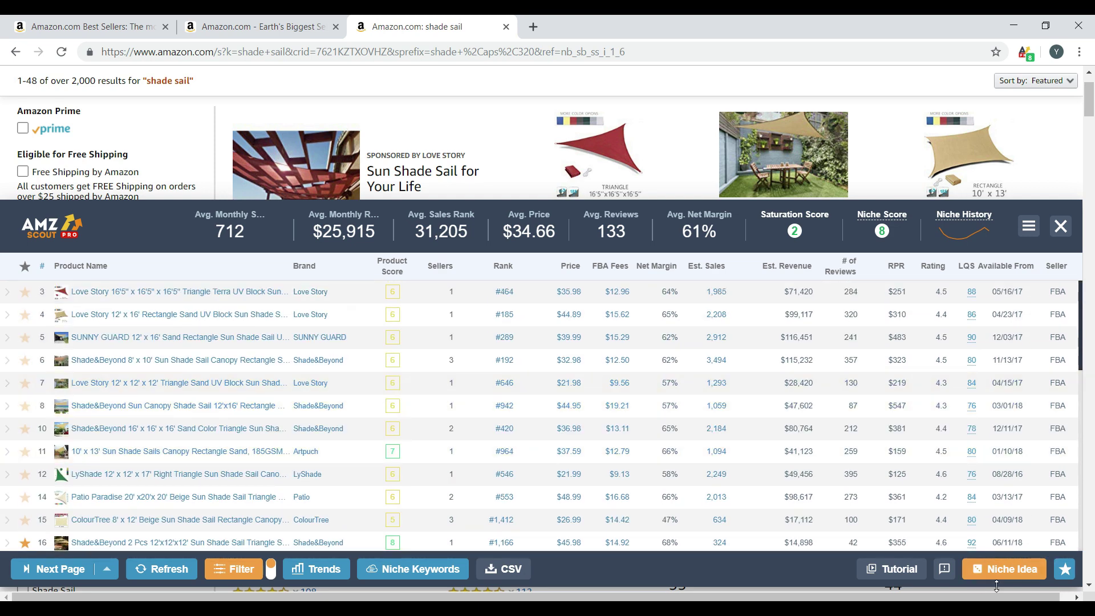
left_click(1008, 572)
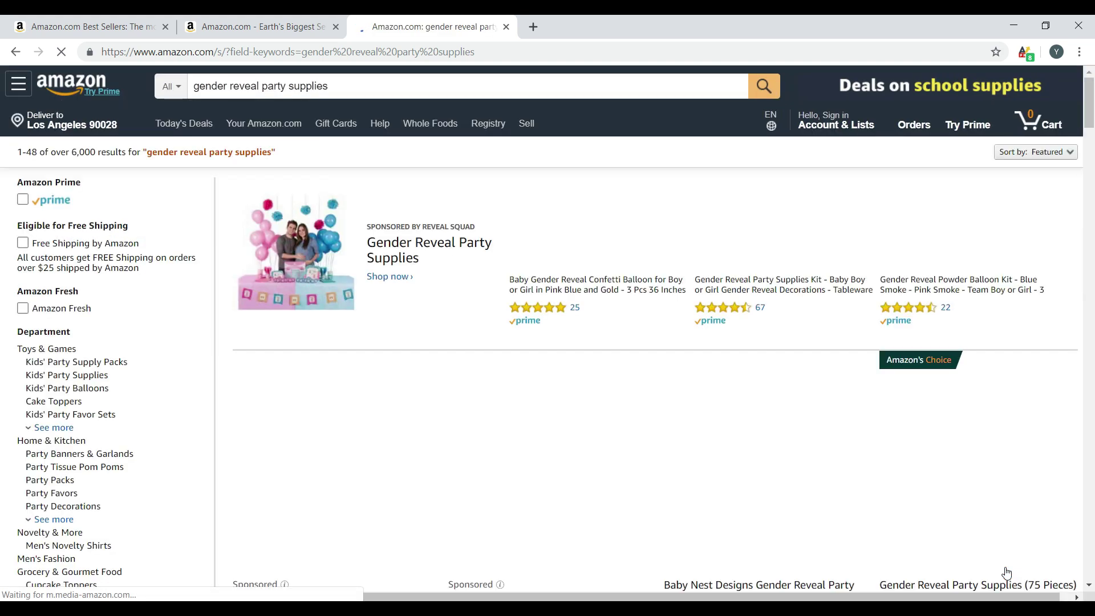
Step: Scroll through the gender reveal party supplies listings, such as the 75-piece party set at $26.99
scroll(950, 314, "down", 2)
scroll(958, 298, "down", 5)
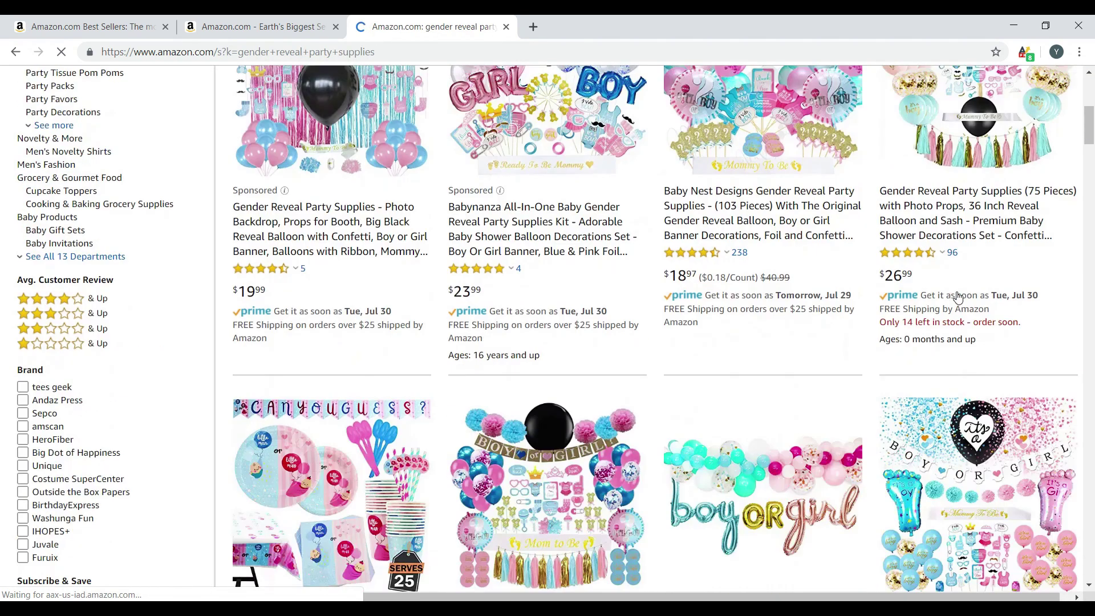
scroll(958, 297, "down", 4)
scroll(970, 342, "down", 1)
scroll(981, 400, "down", 5)
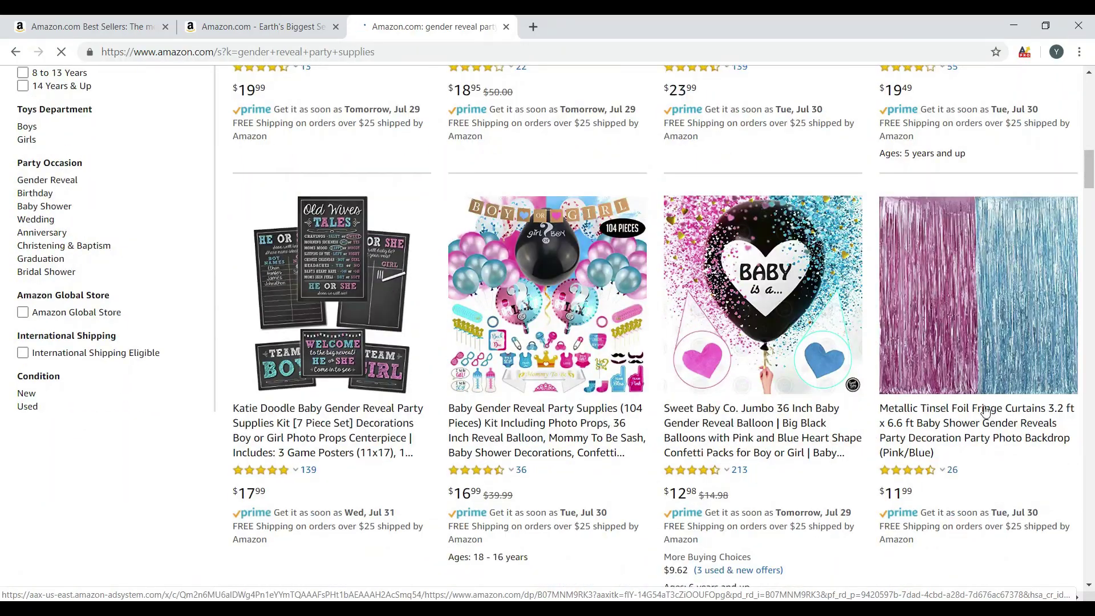
scroll(985, 412, "down", 6)
scroll(983, 411, "down", 4)
scroll(958, 411, "down", 7)
scroll(935, 412, "up", 14)
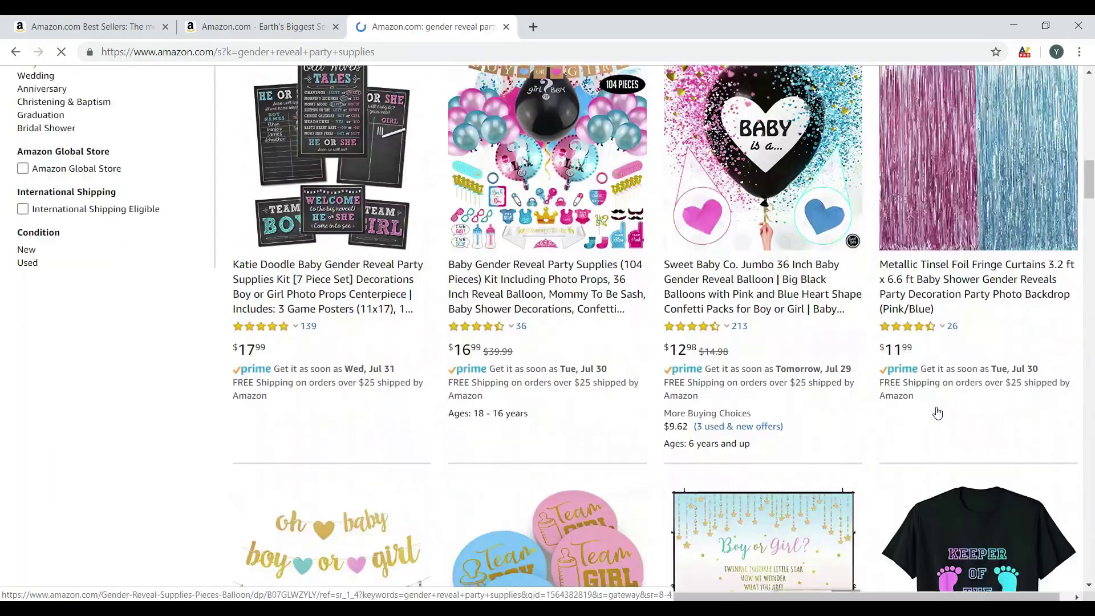
scroll(938, 412, "up", 13)
scroll(938, 412, "up", 8)
scroll(936, 411, "down", 6)
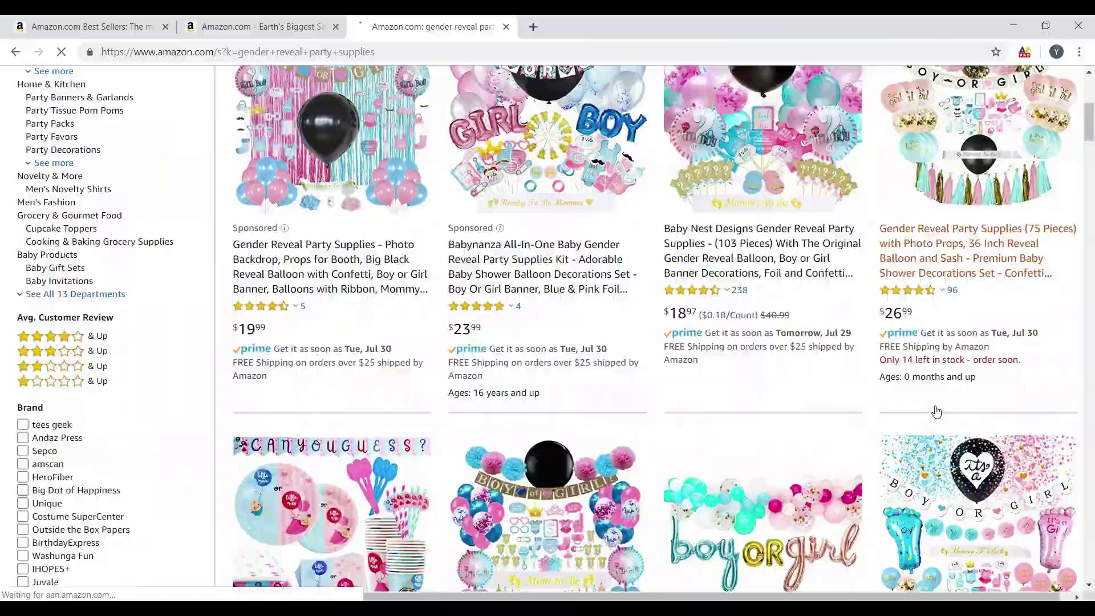